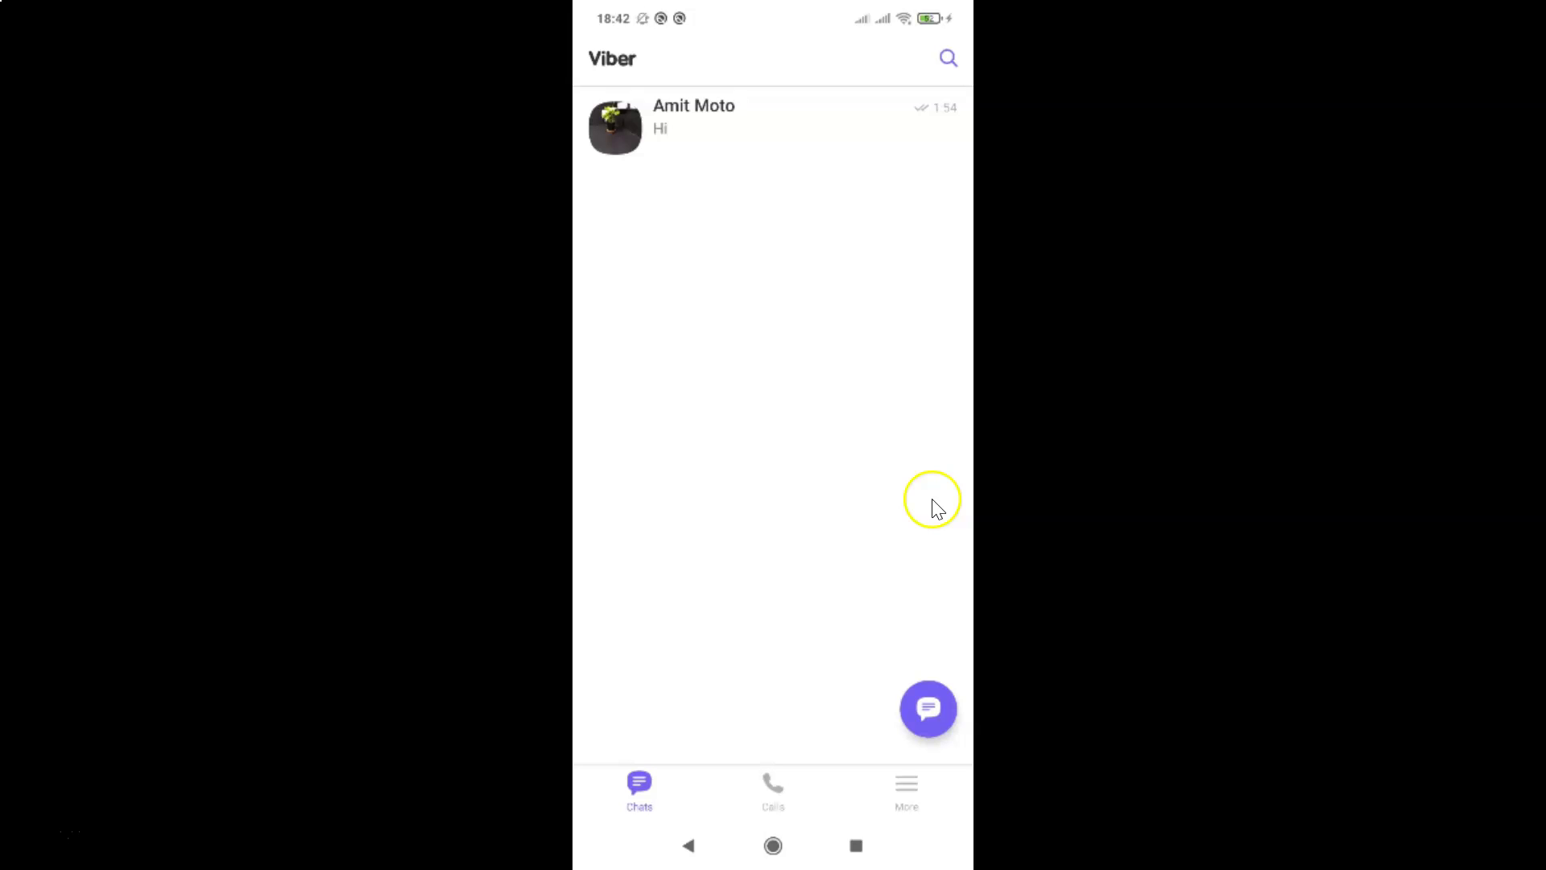
Navigate through More and Settings to Viber's General settings page
click(921, 802)
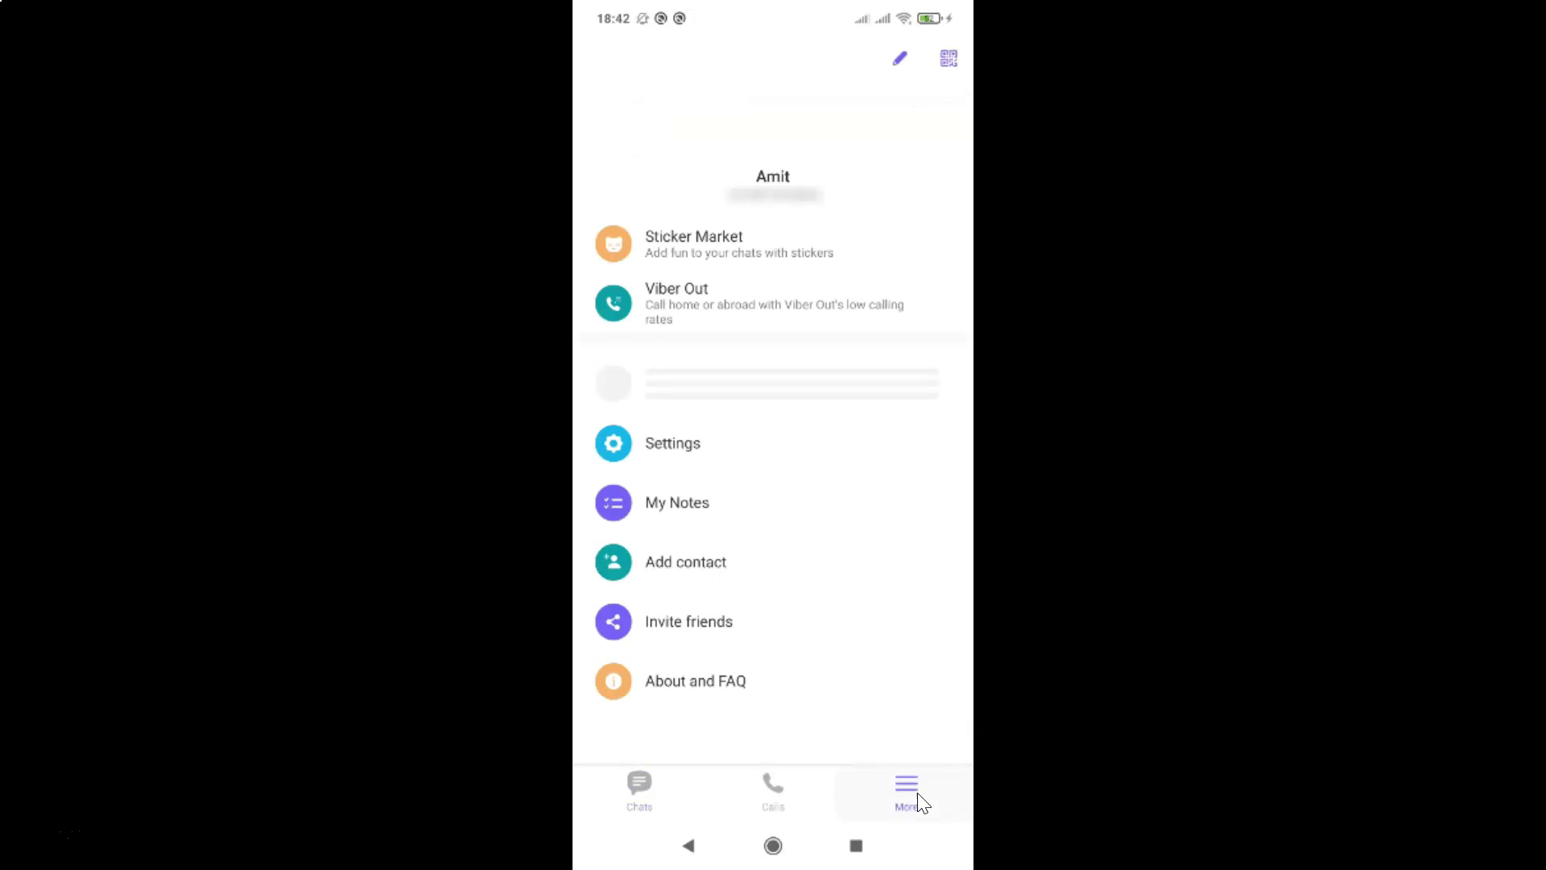
click(652, 452)
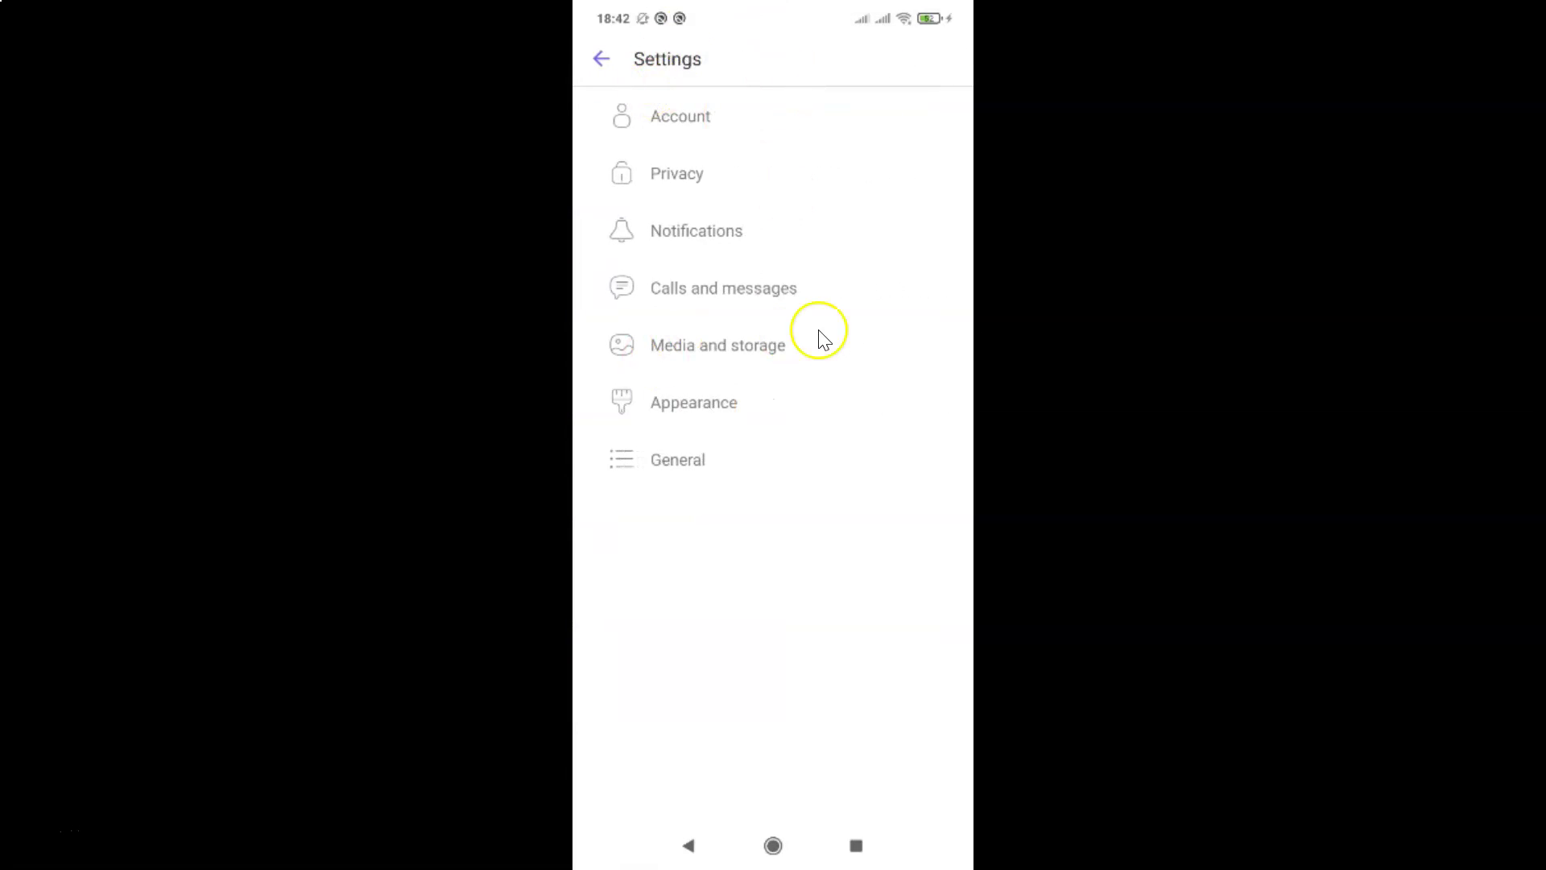
click(674, 469)
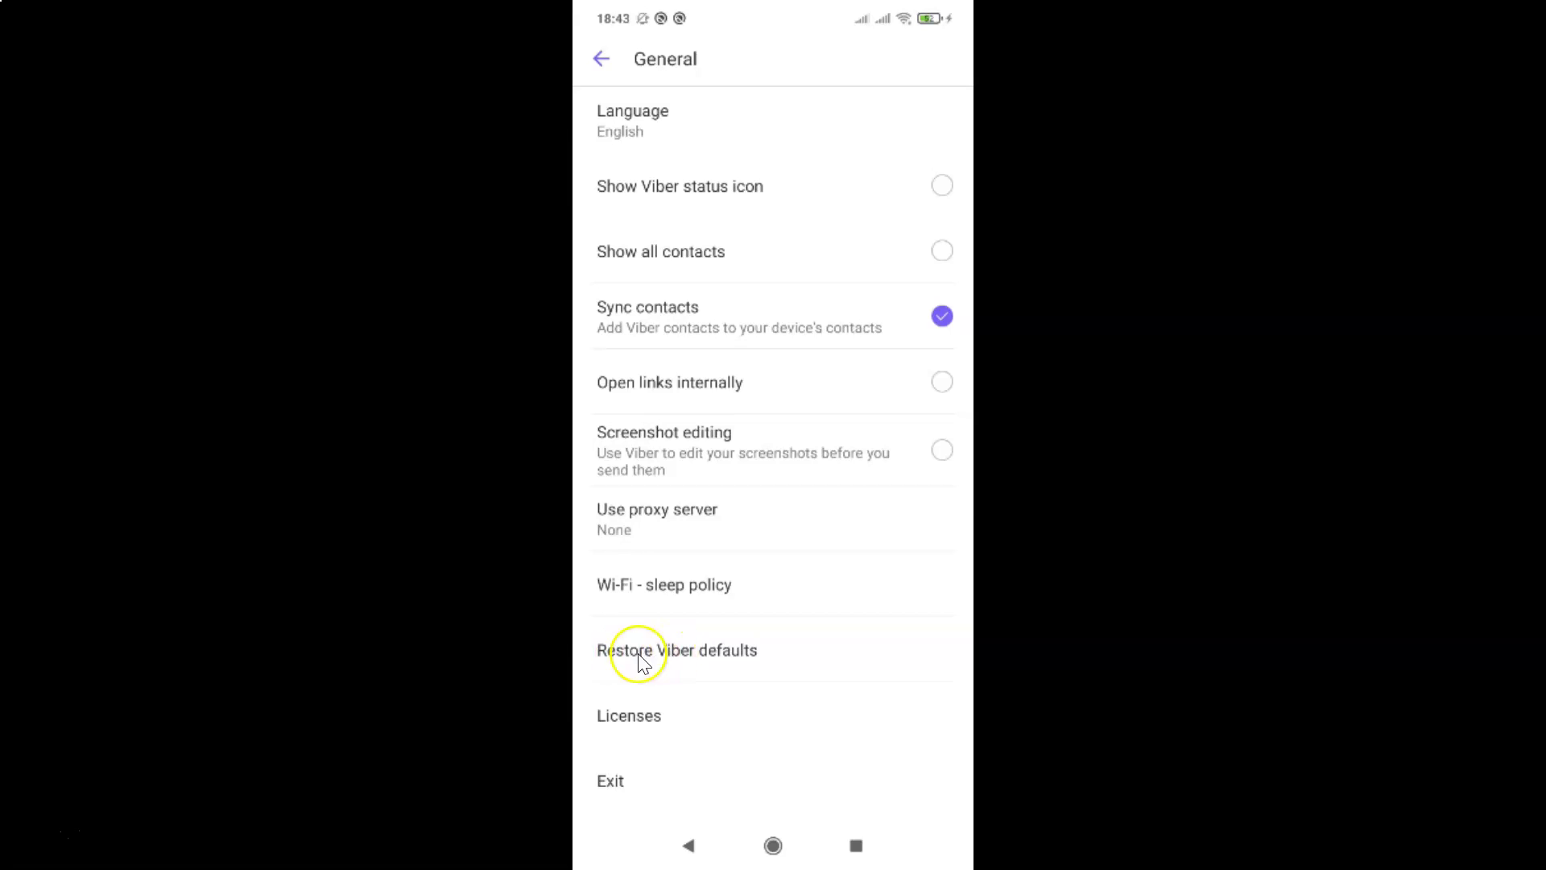
Restore Viber's default settings from the General page, turning on Show all contacts
click(769, 652)
Back out of General settings and return to the Chats list
click(603, 58)
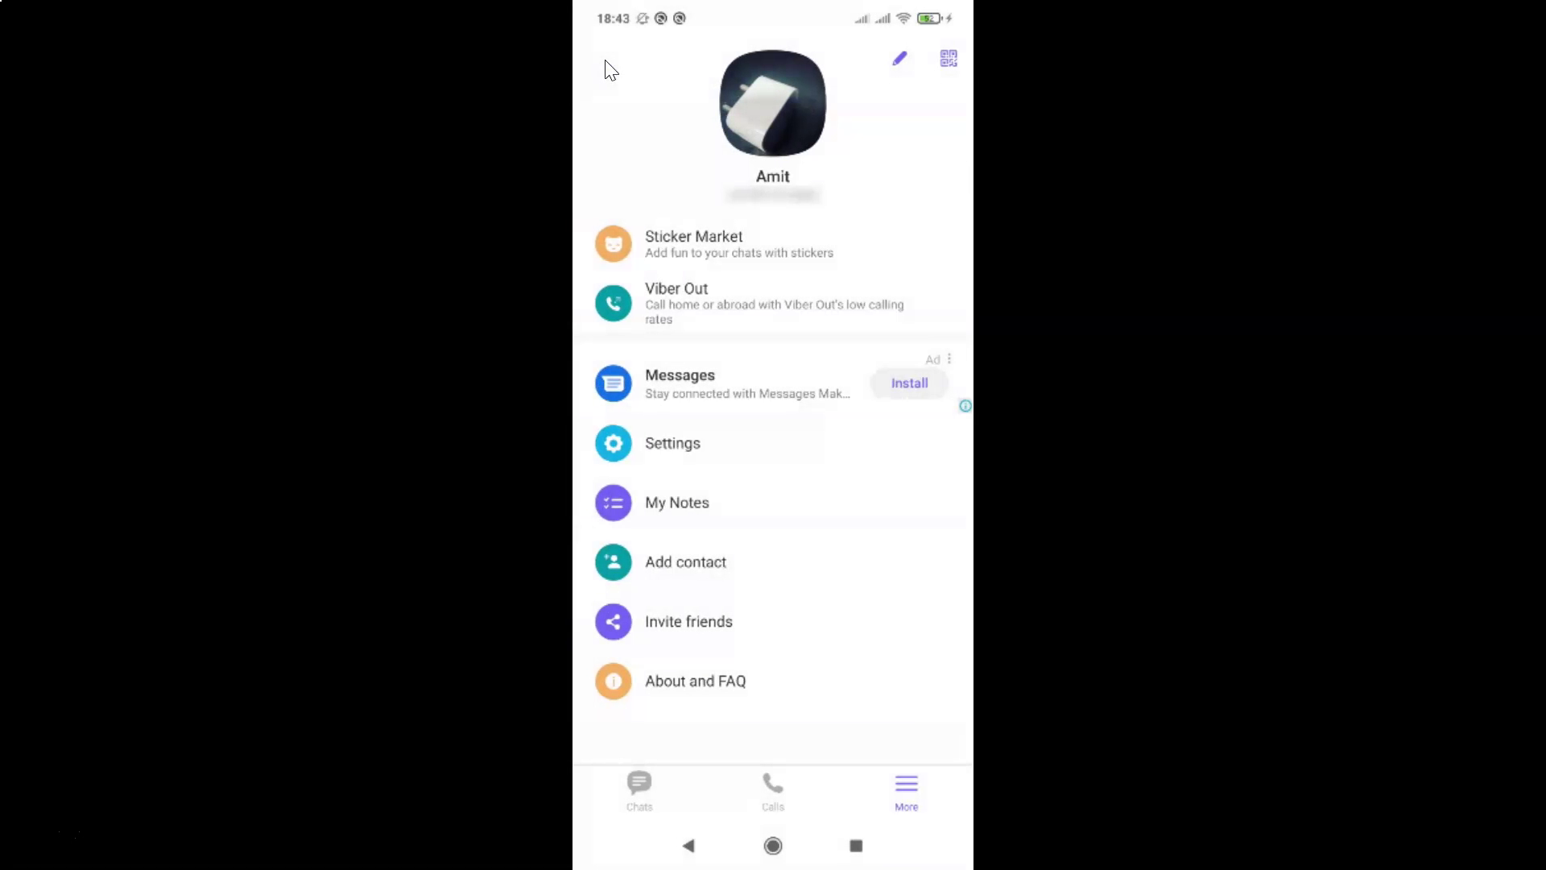
right_click(611, 69)
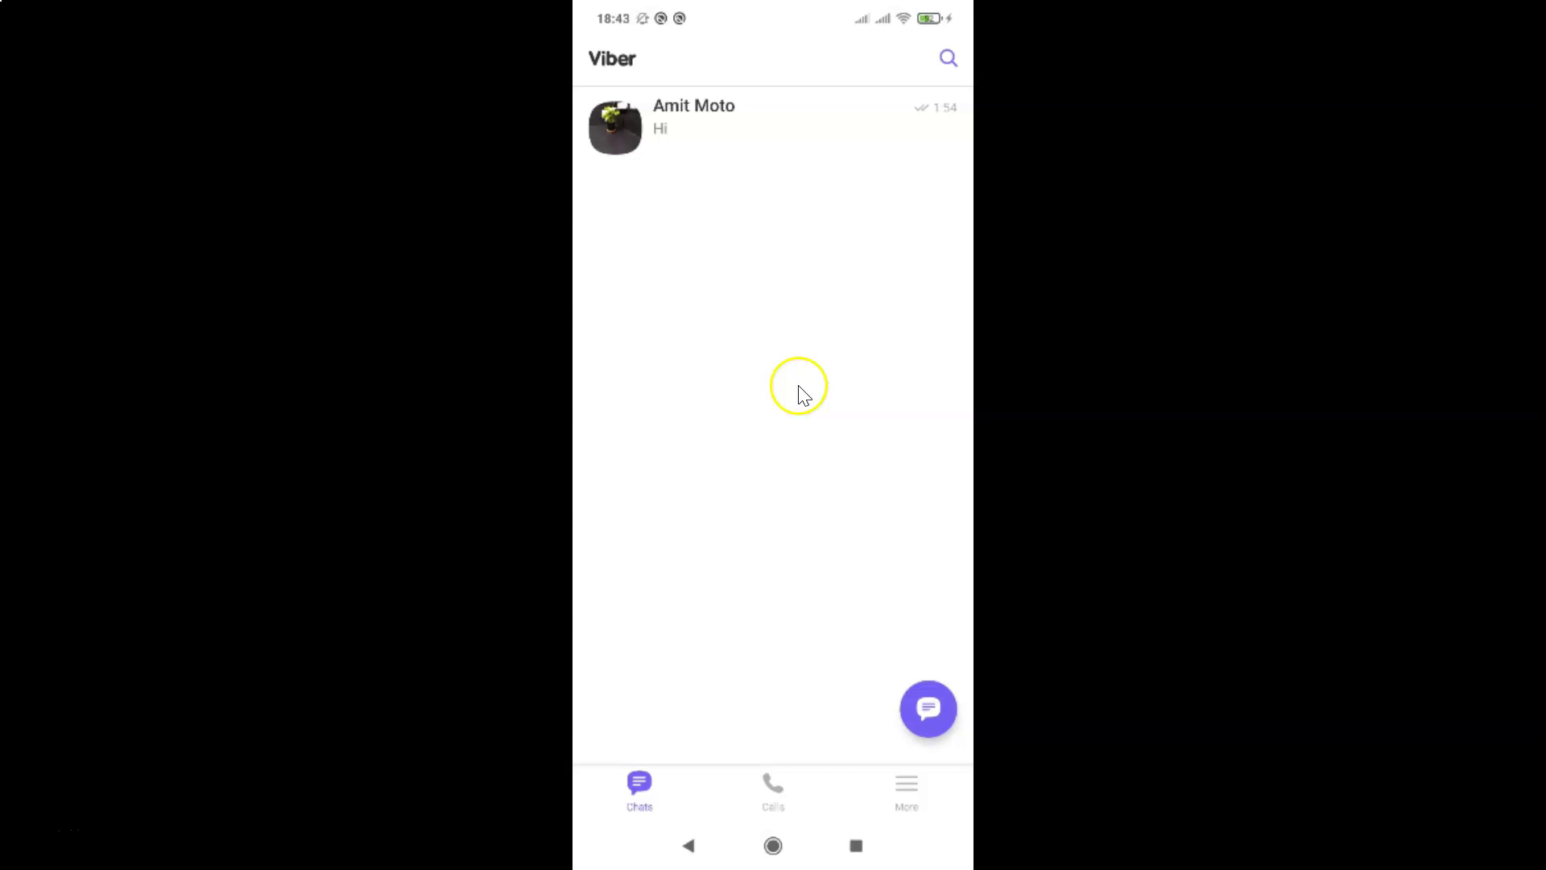